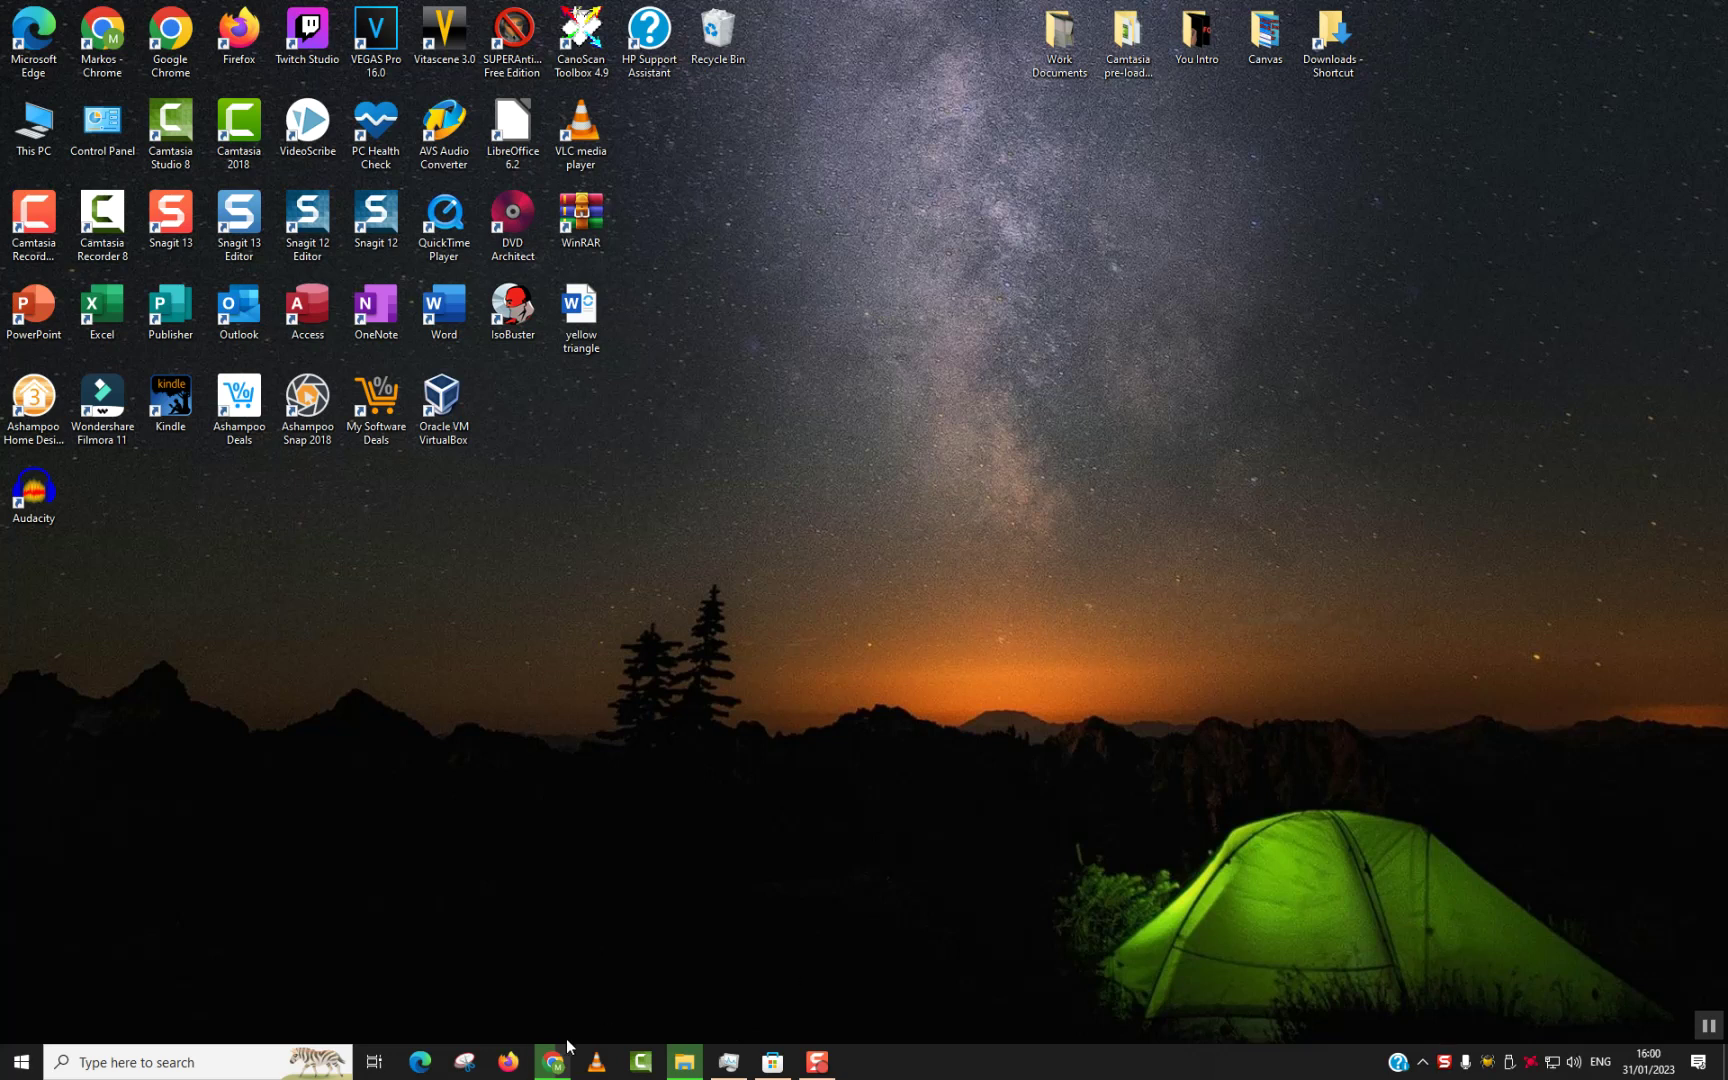
Step: Launch Chrome and go to kali.org
click(553, 1063)
click(211, 46)
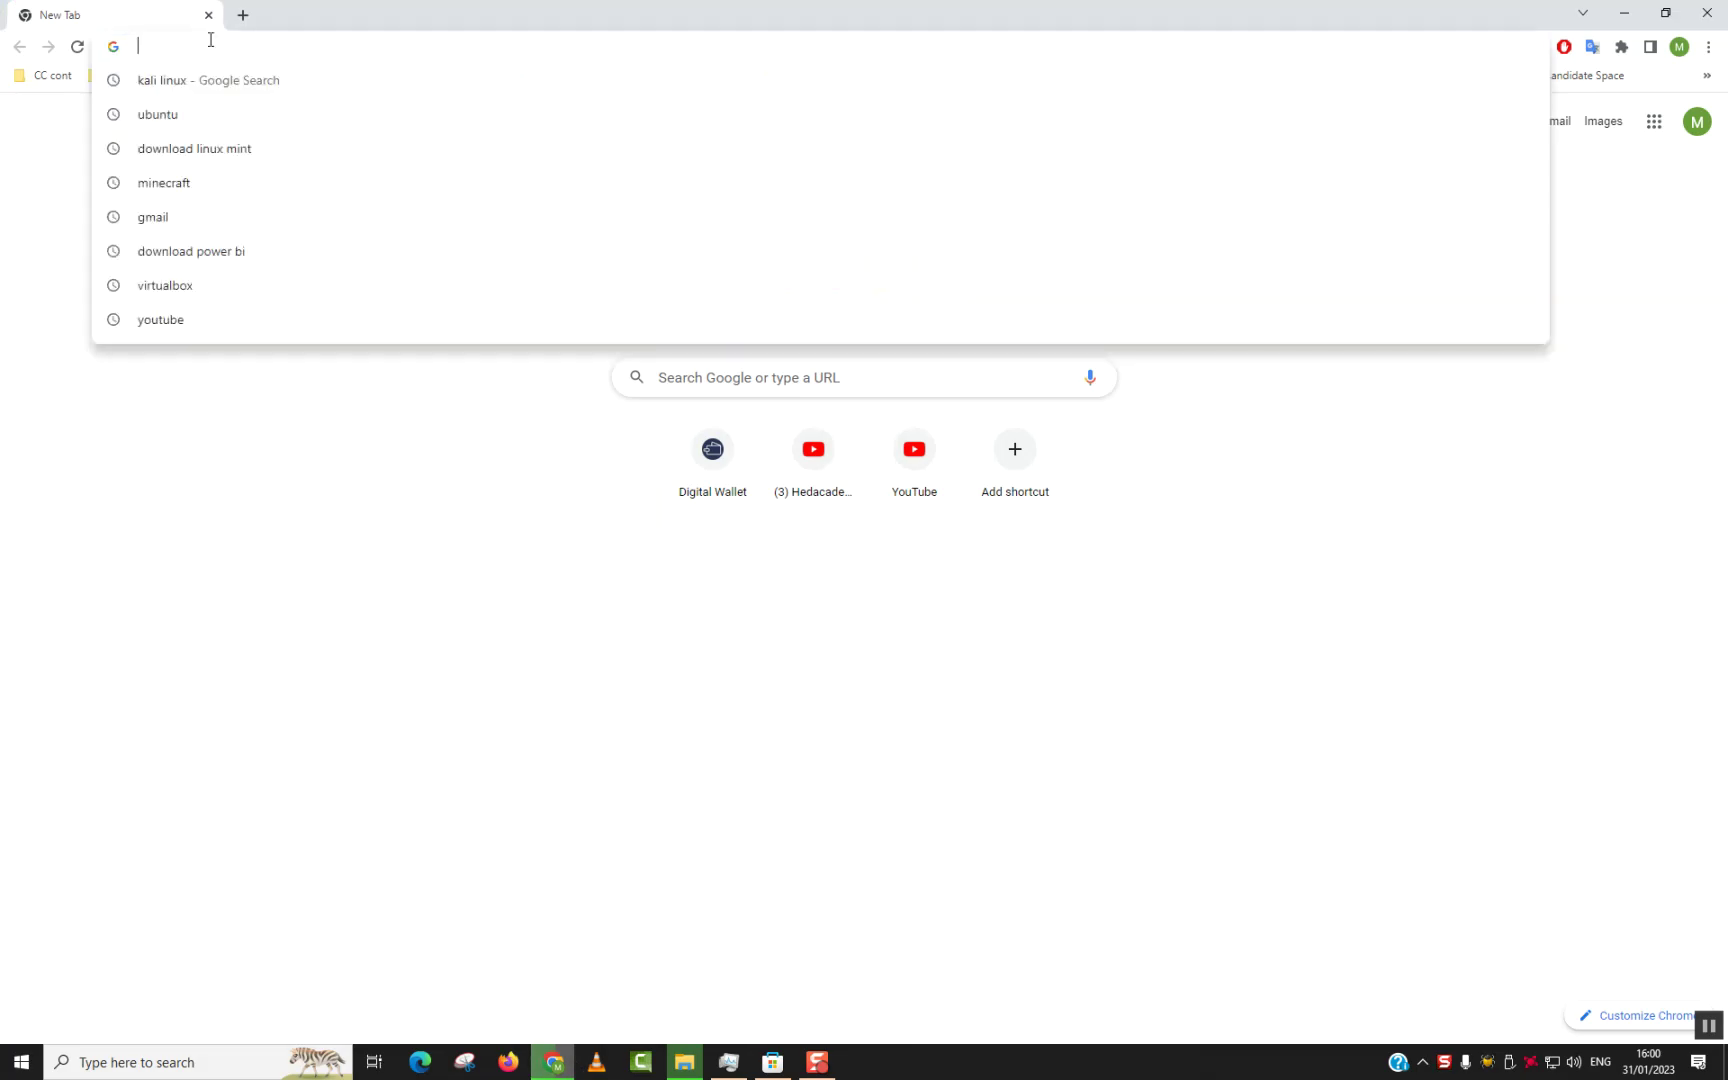
text(kali.or)
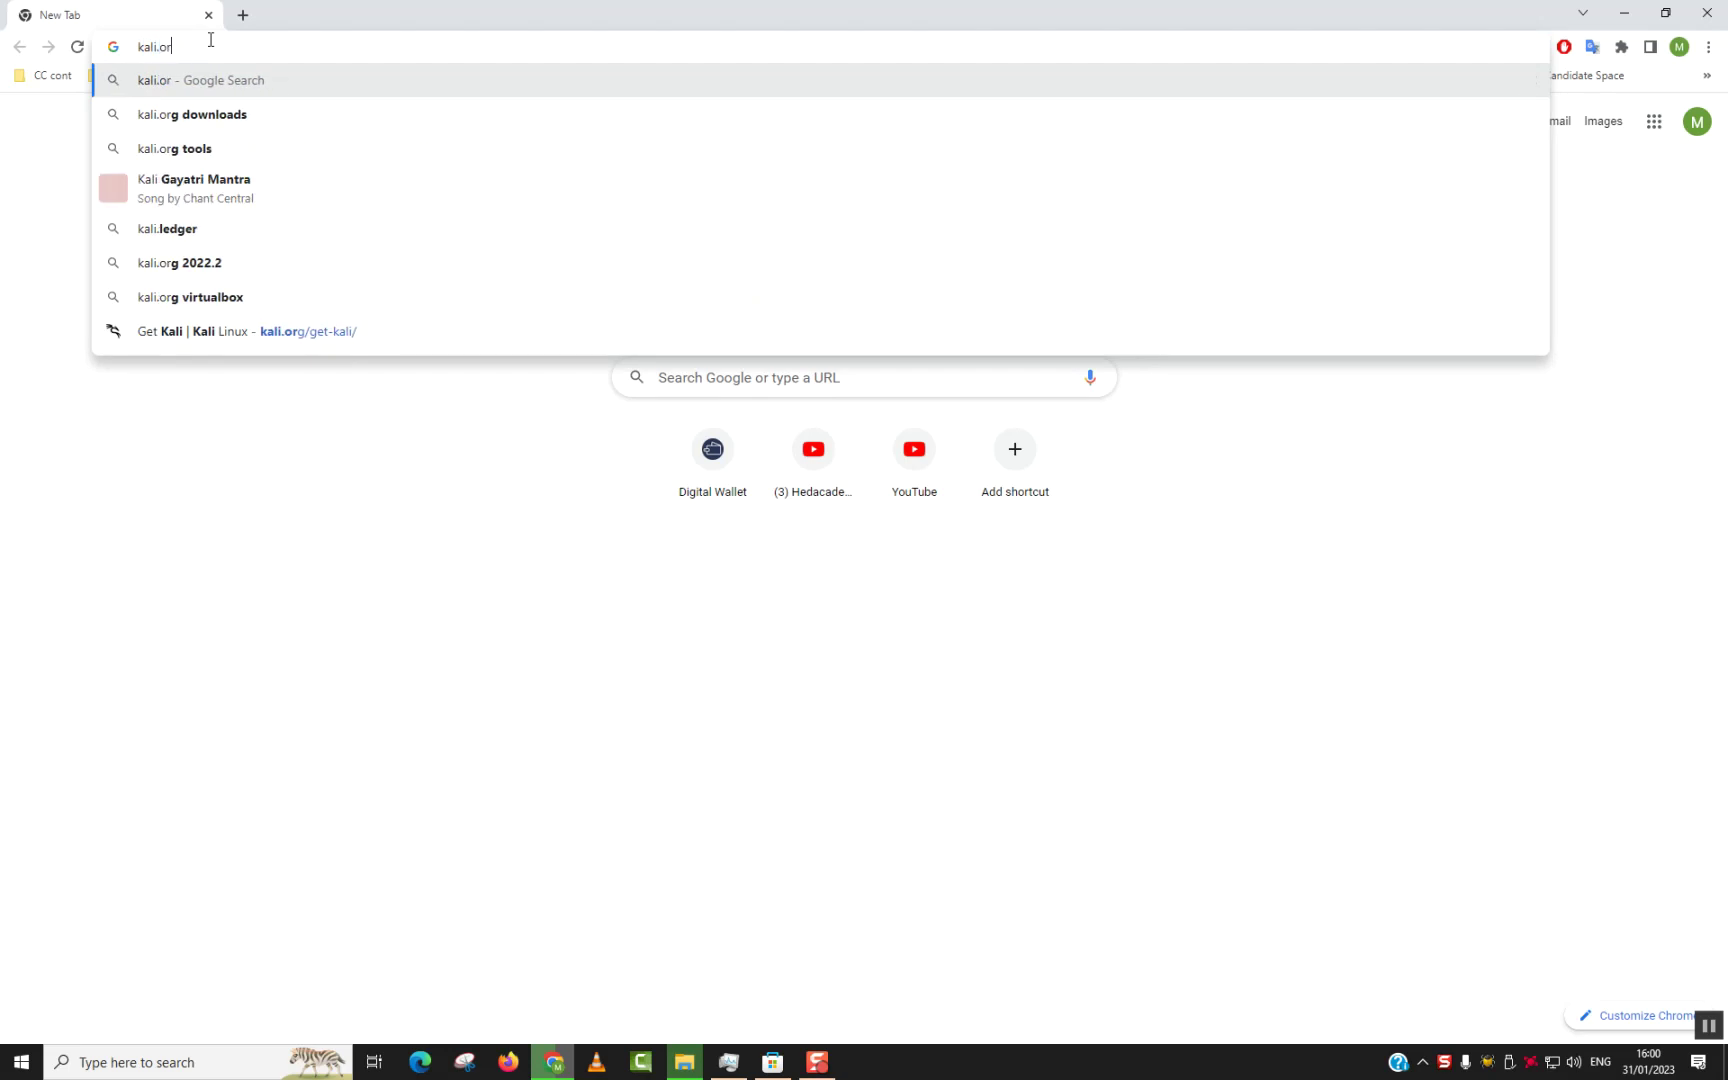
text(g)
key(Return)
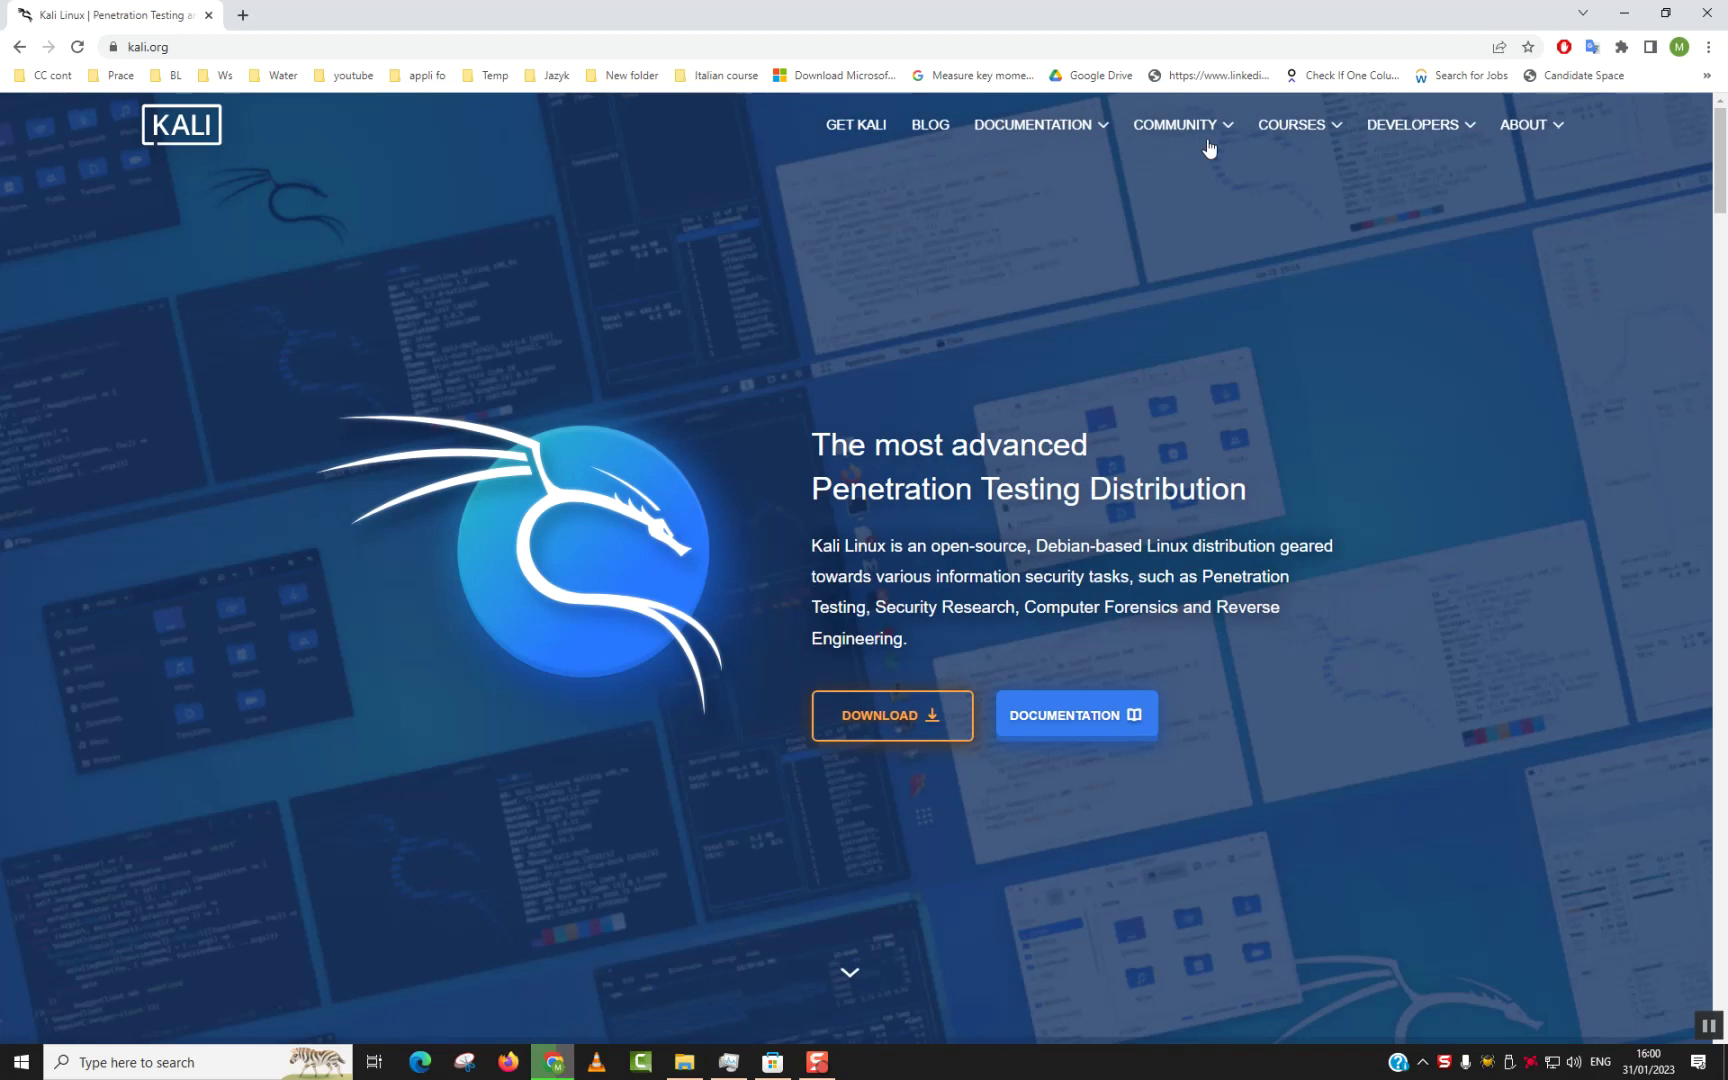
Step: Open the GET KALI page from the site's top menu
click(881, 128)
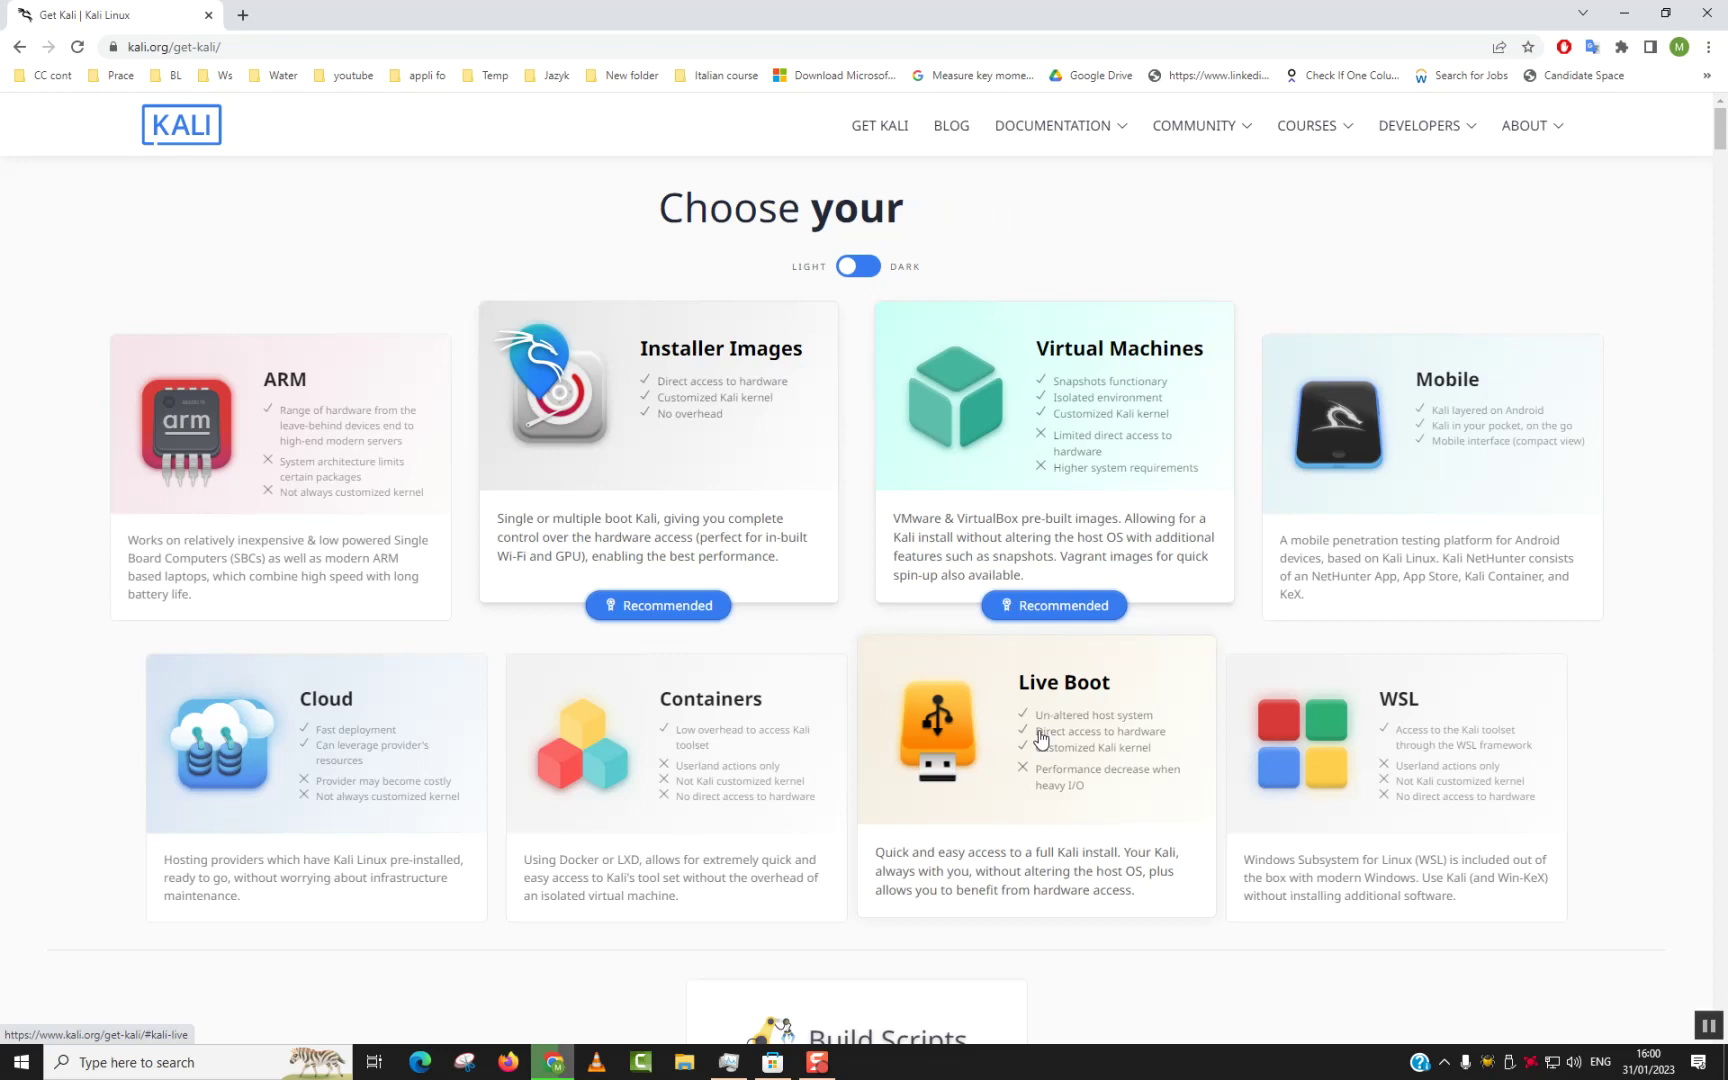
Step: Download the Kali 2022.4 64-bit live image from Live Boot, then minimize Chrome and open File Explorer
click(1038, 736)
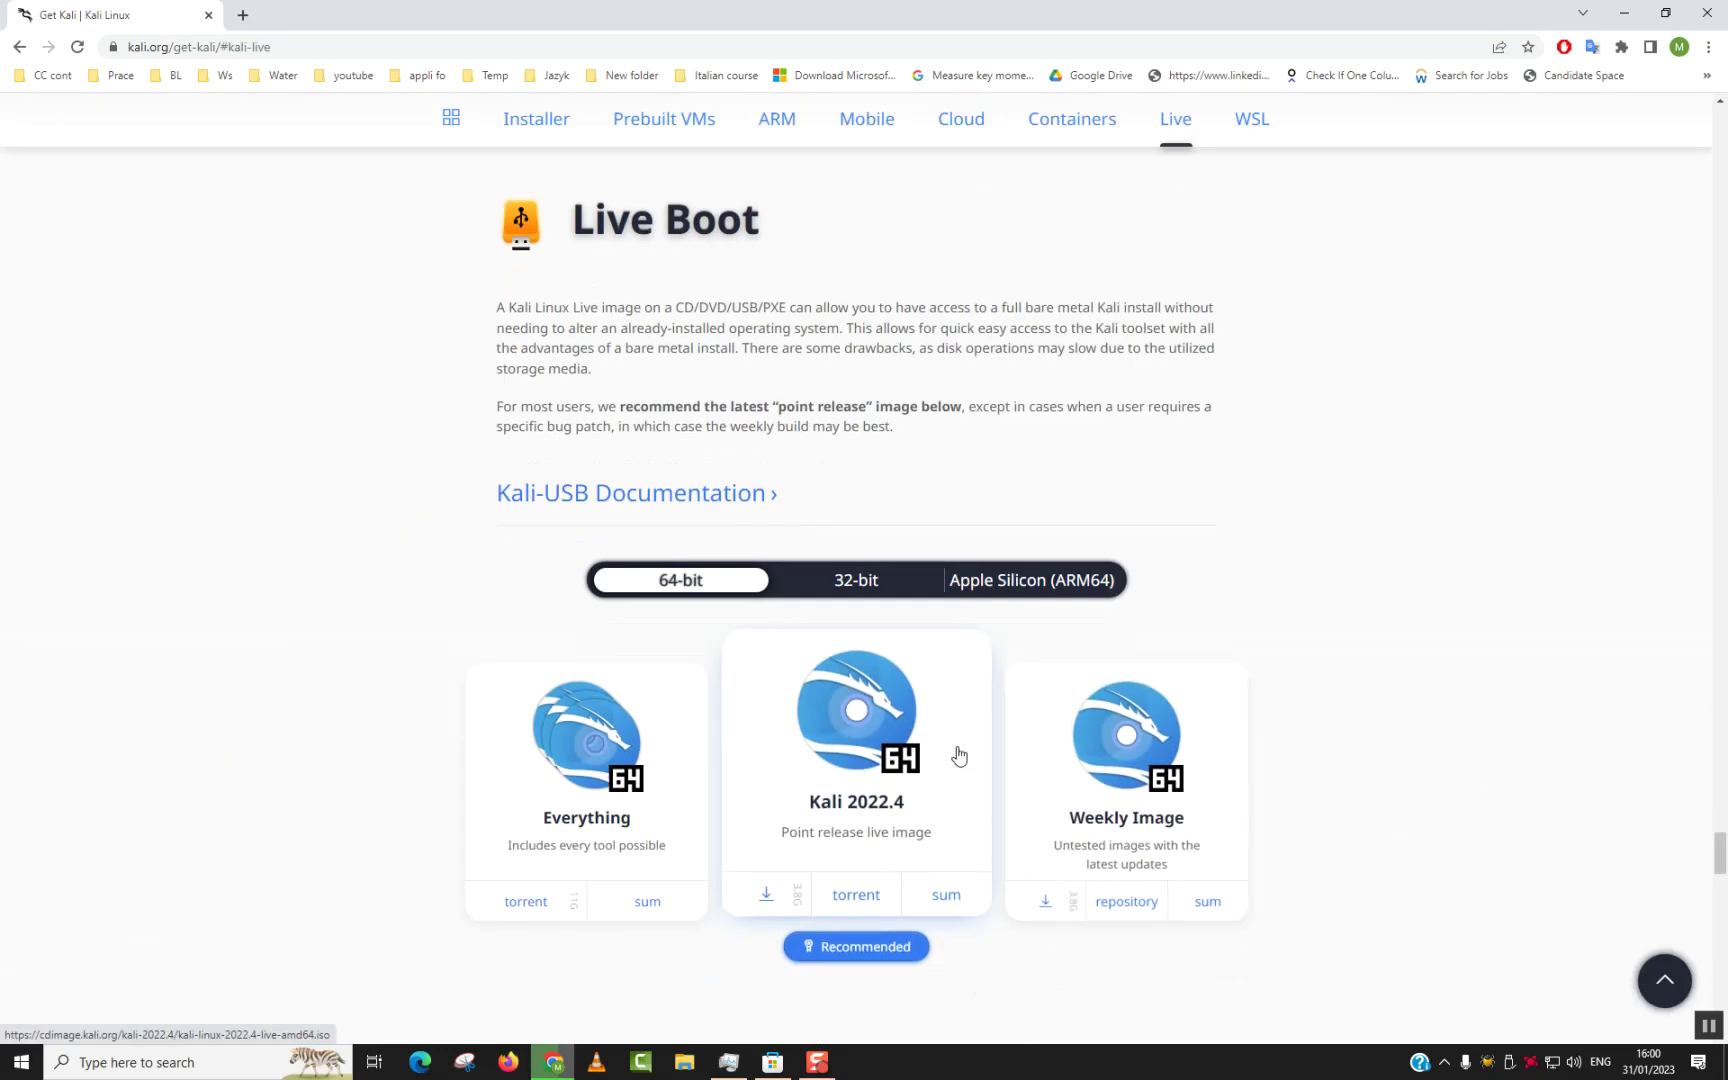
scroll(320, 598, down, 1)
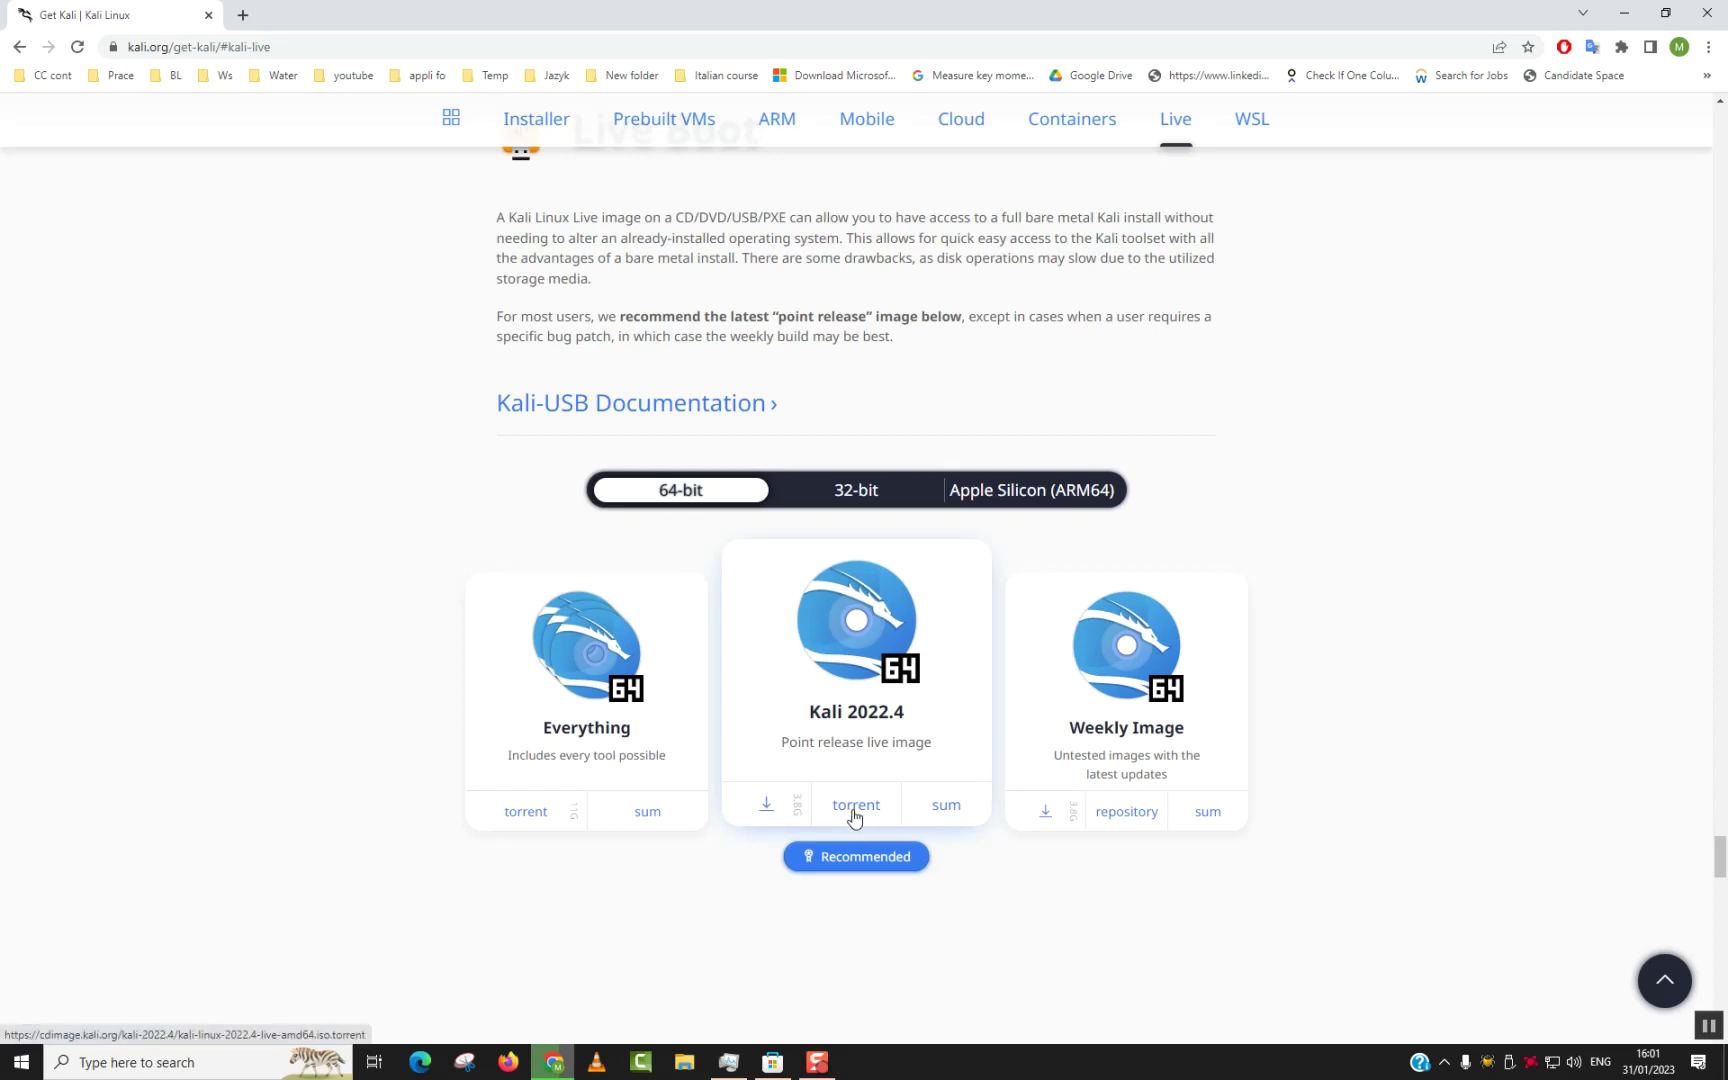
click(768, 810)
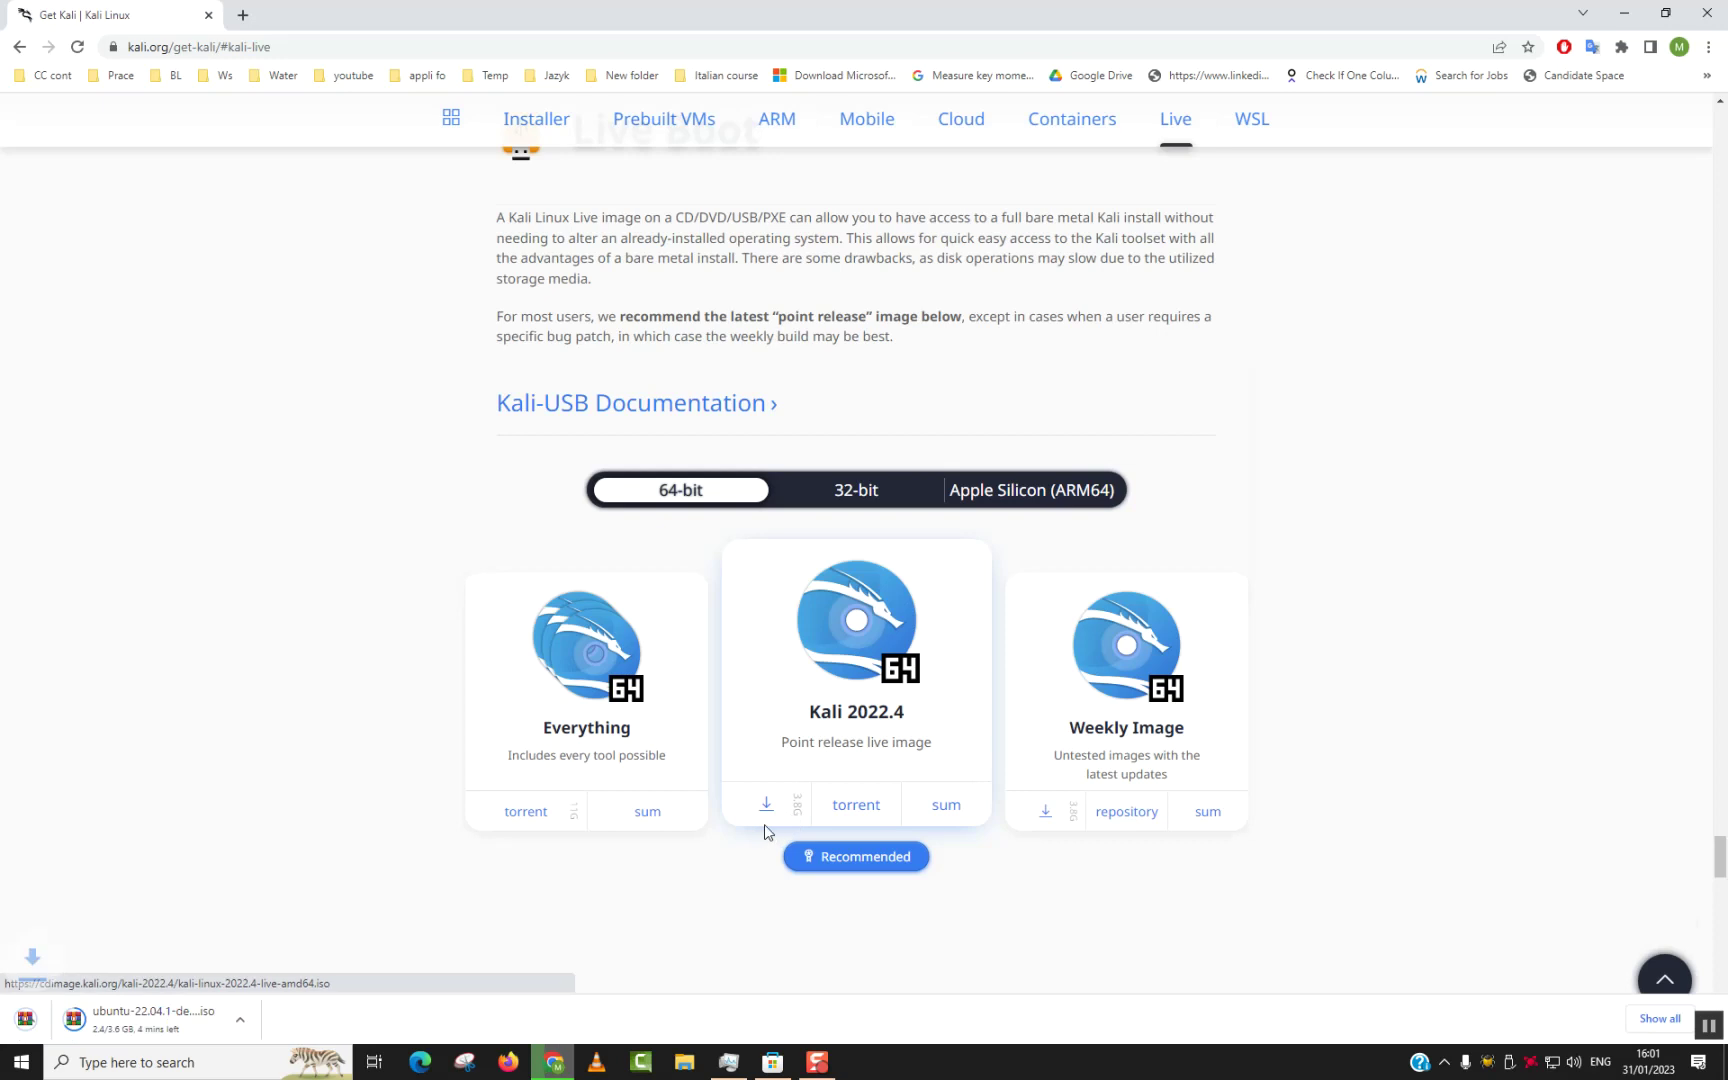
scroll(768, 833, down, 1)
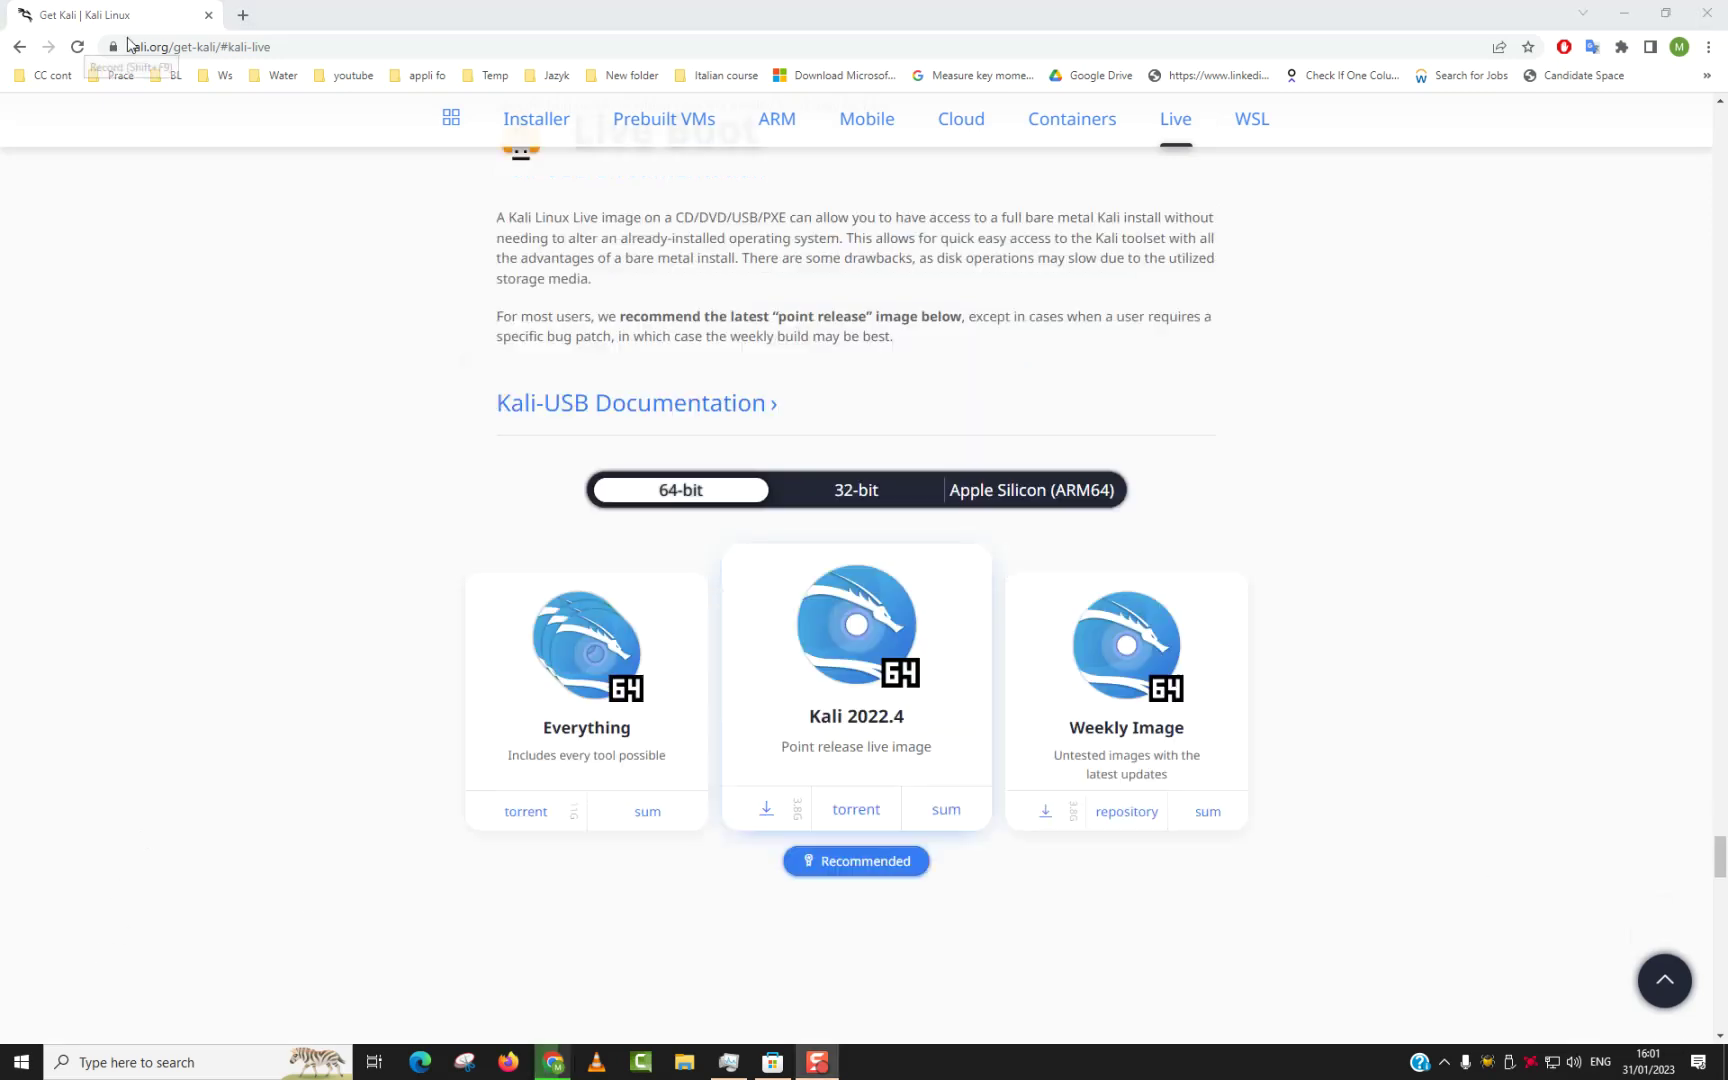
click(1709, 1025)
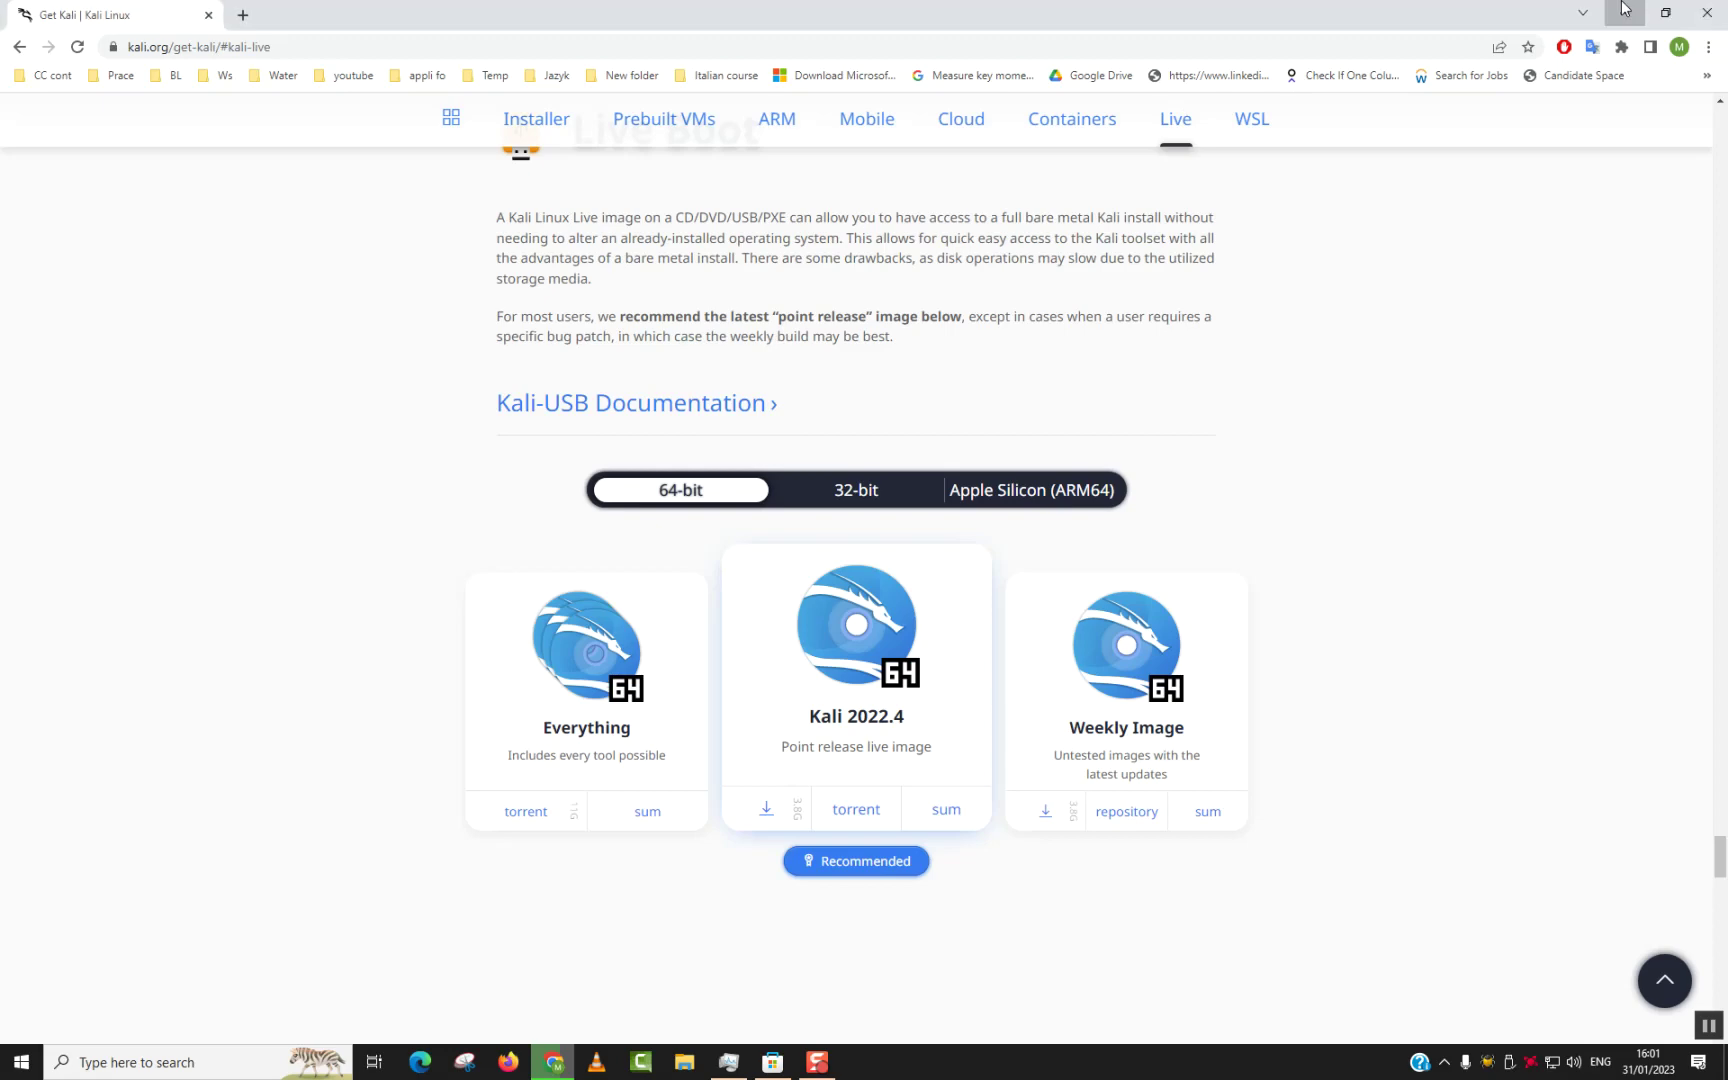
click(1625, 14)
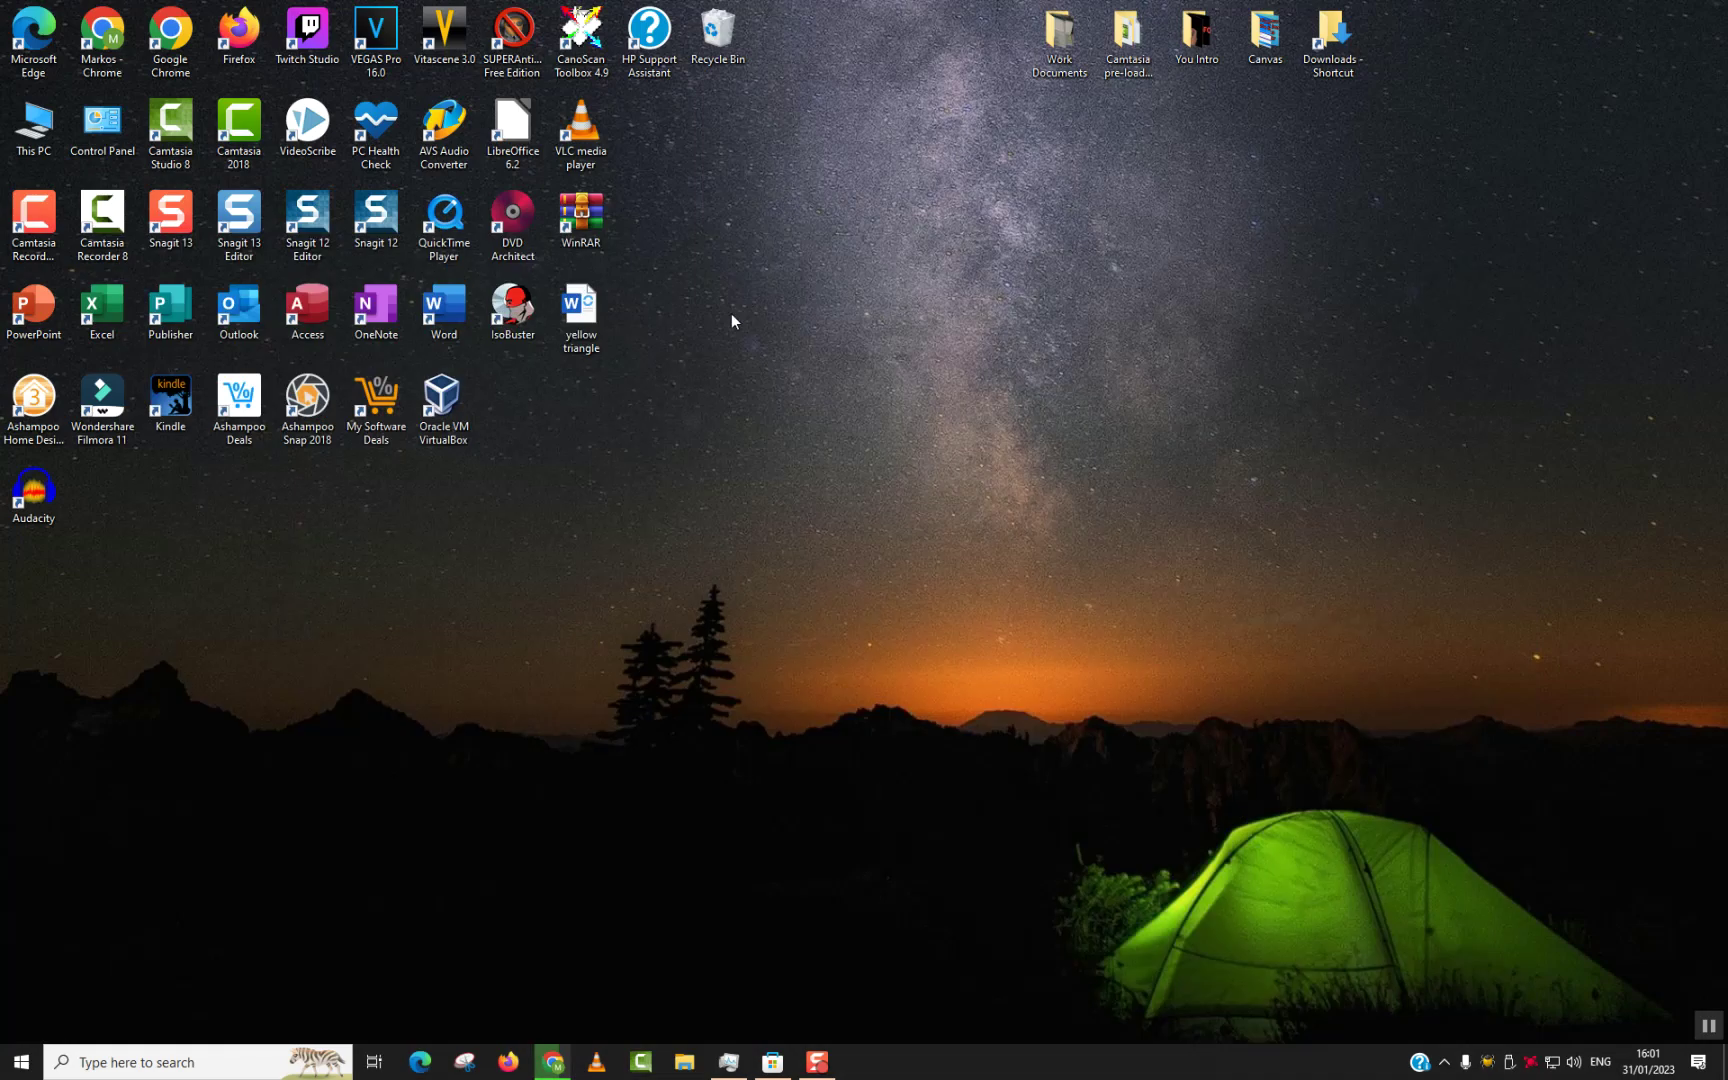
key(super+e)
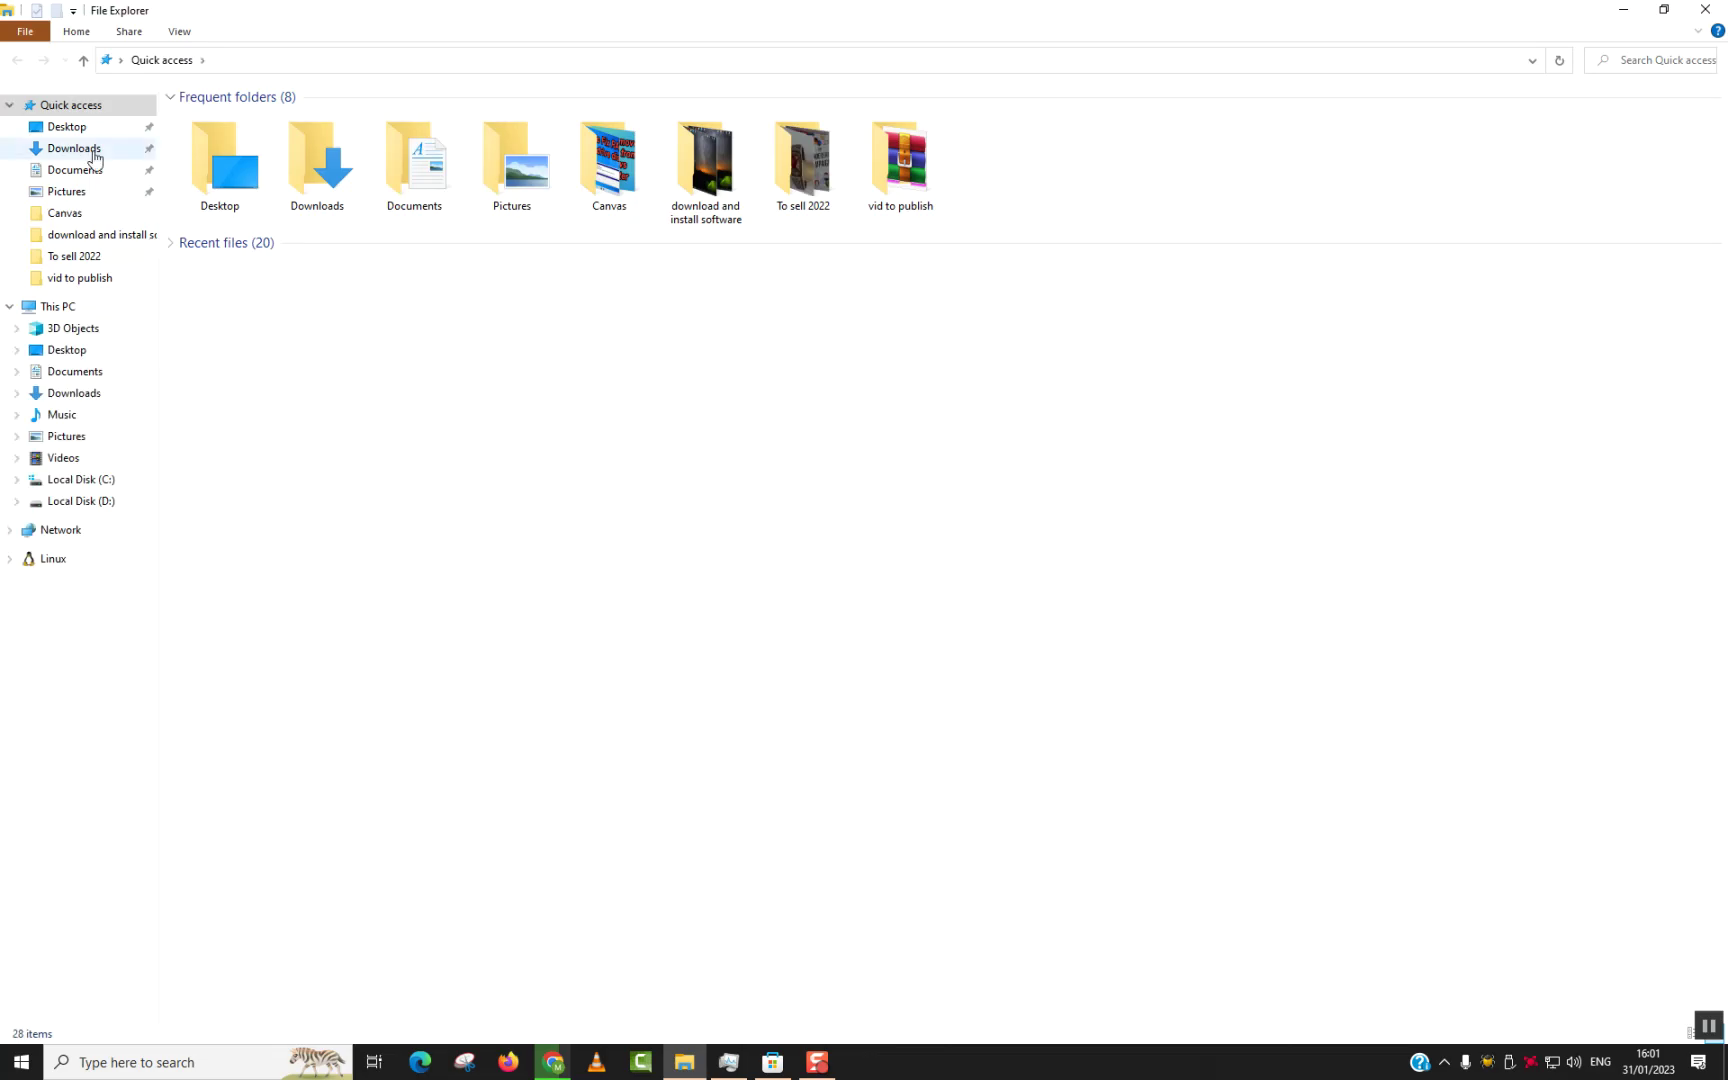
Step: Show the kali-linux-2022.4-live-amd64 ISO in Downloads and dismiss the Security Warning unopened
click(75, 148)
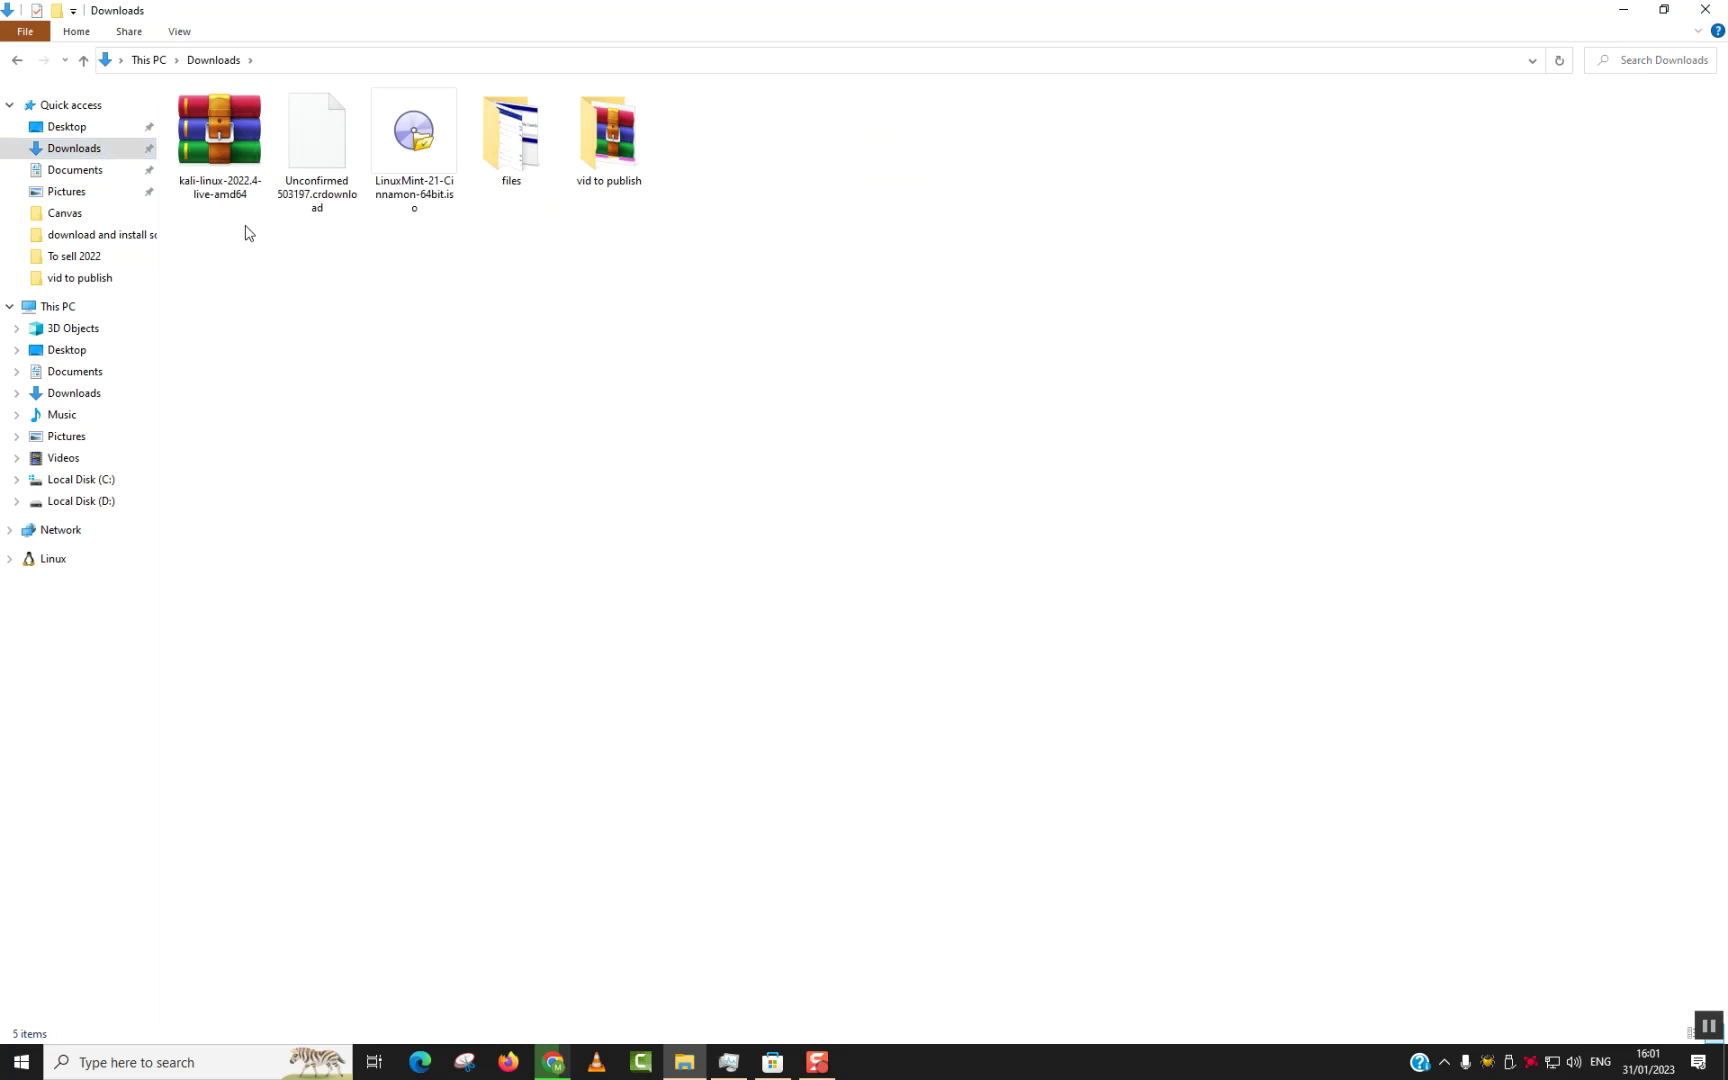
click(248, 186)
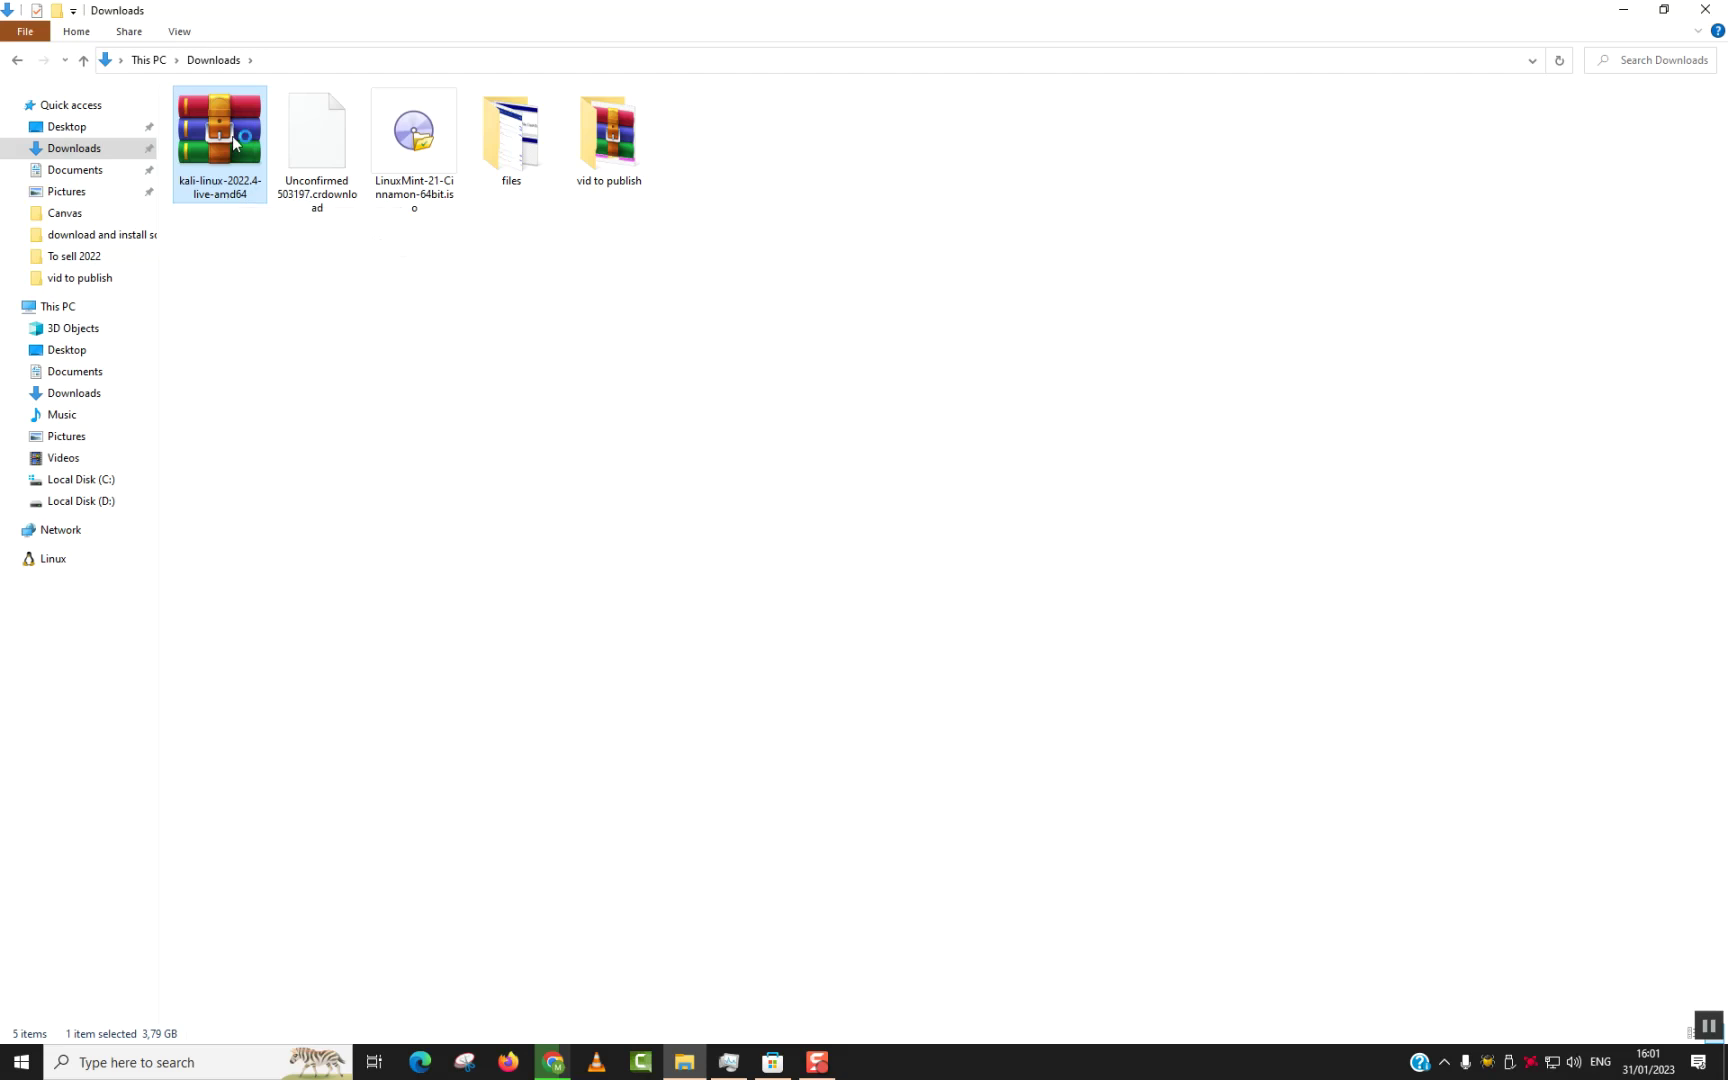
double_click(232, 136)
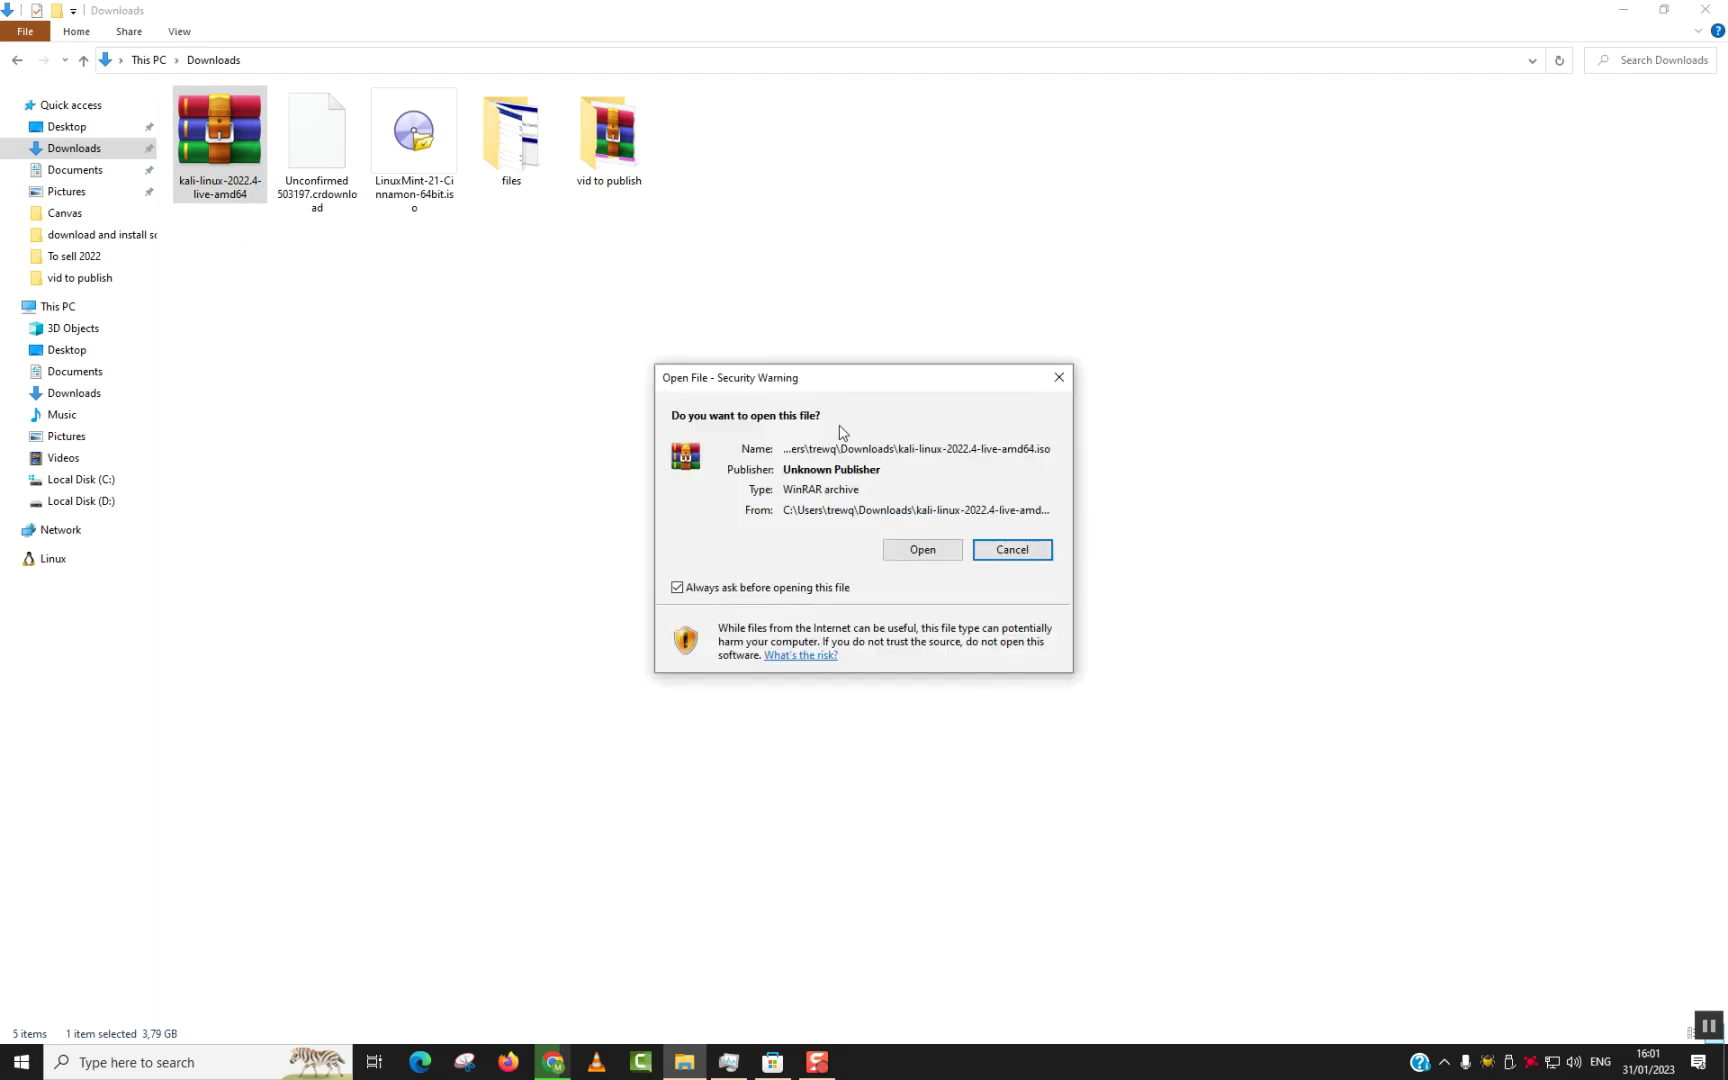
click(1059, 377)
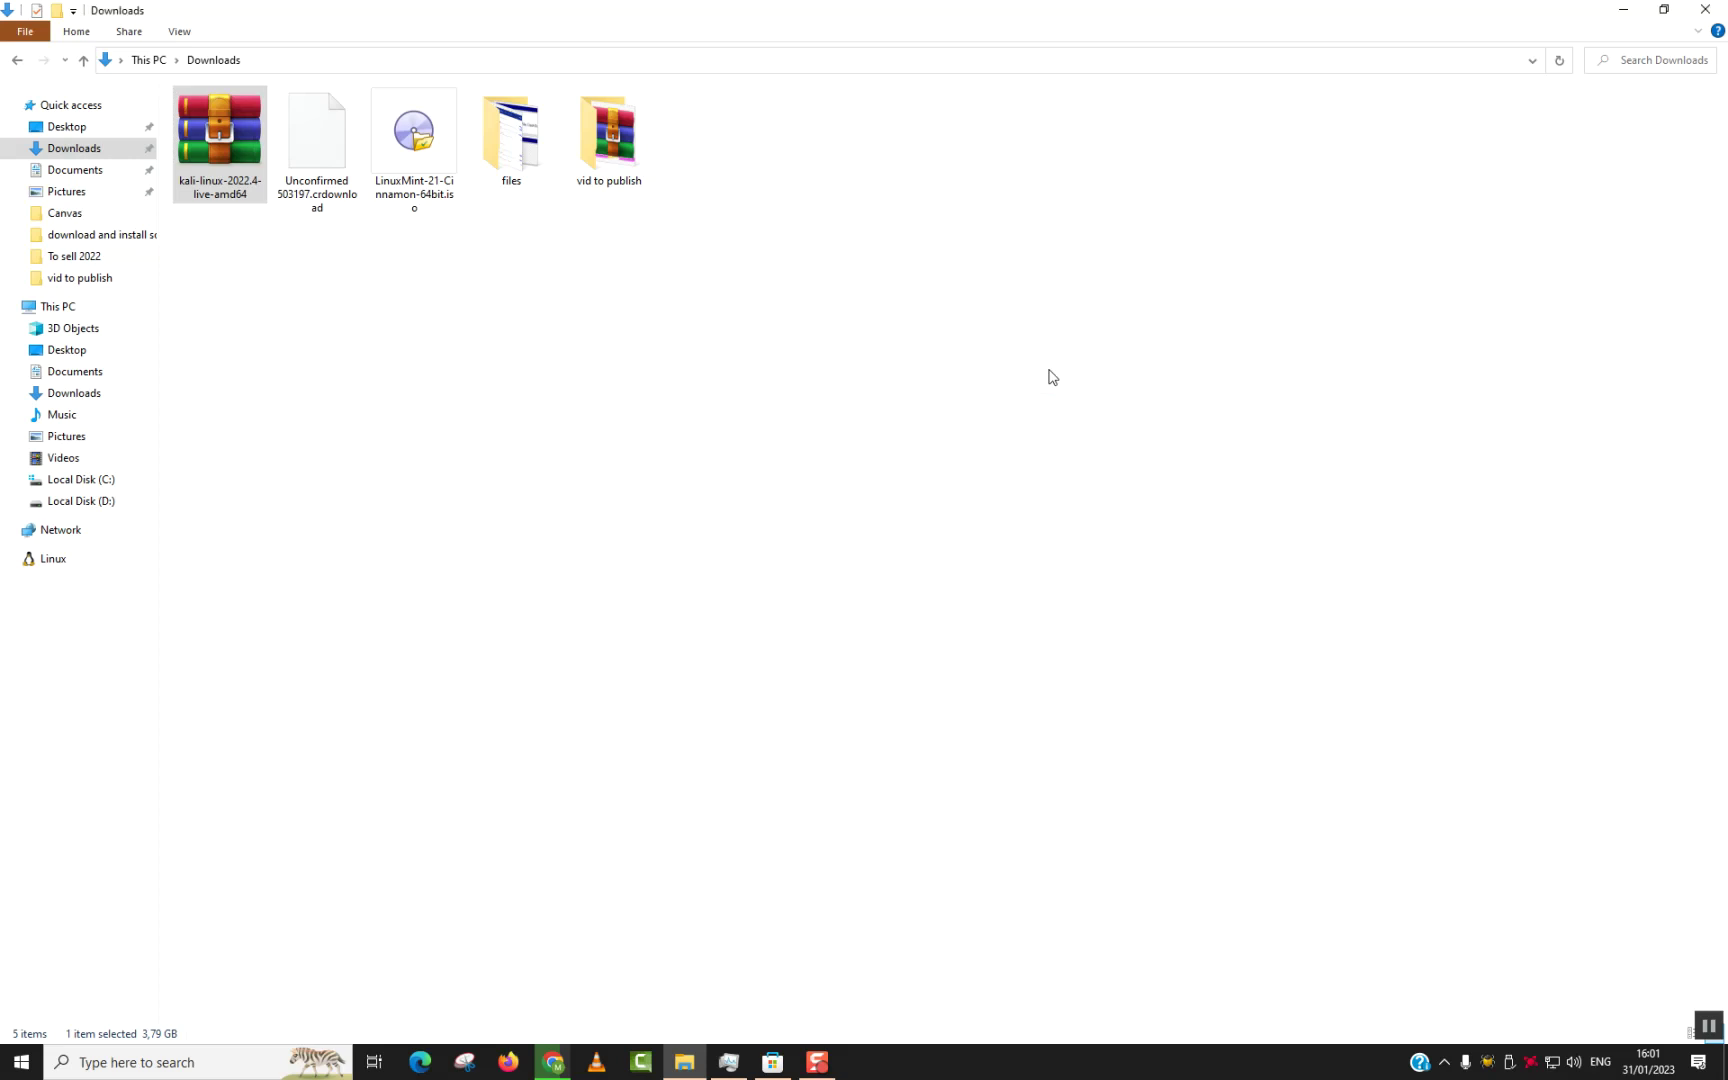